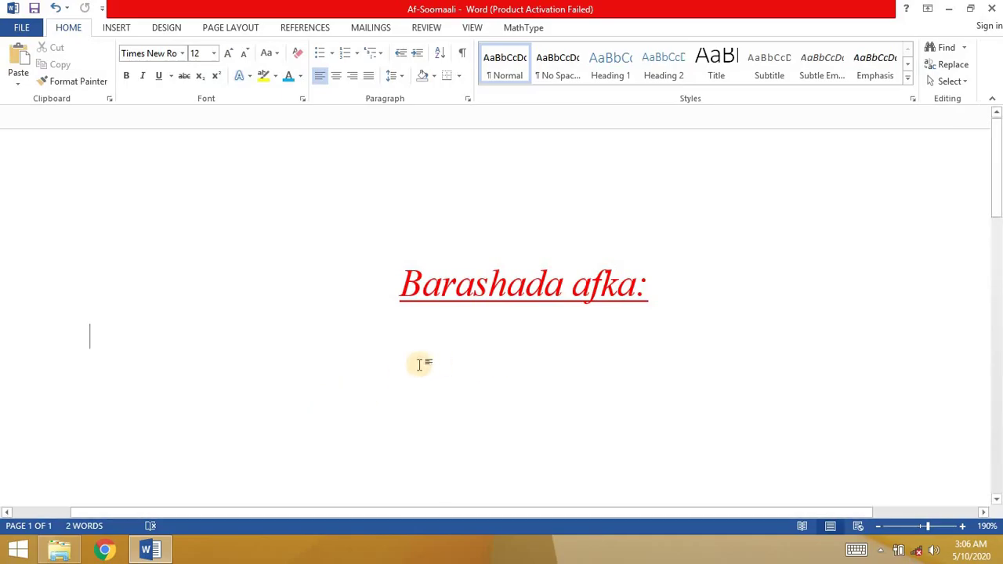
Step: Paste several paragraphs of sample text below the 'Barashada afka:' heading
{"action": "key", "text": "ctrl+v"}
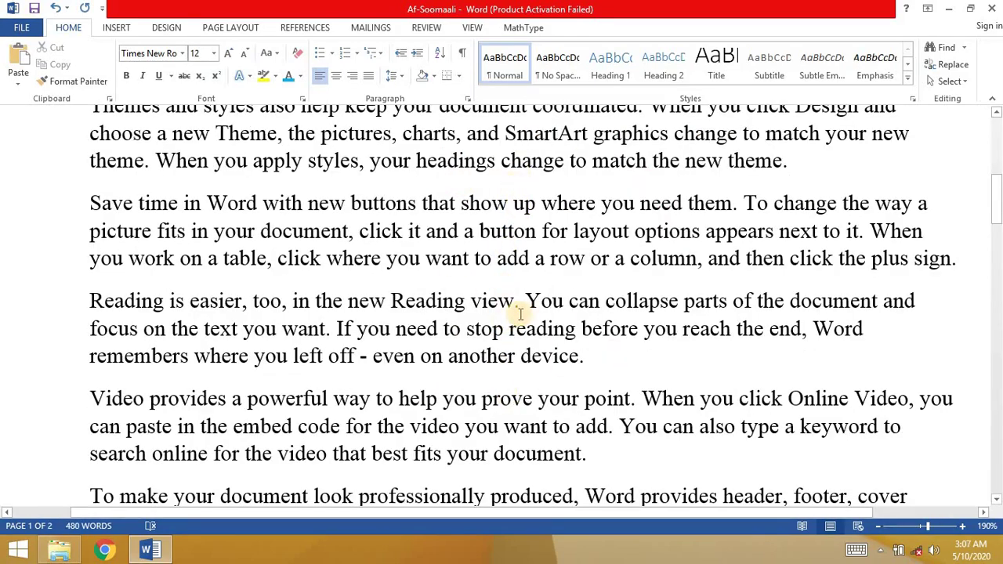
{"action": "scroll", "coordinate": [516, 314], "scroll_direction": "up", "scroll_amount": 4}
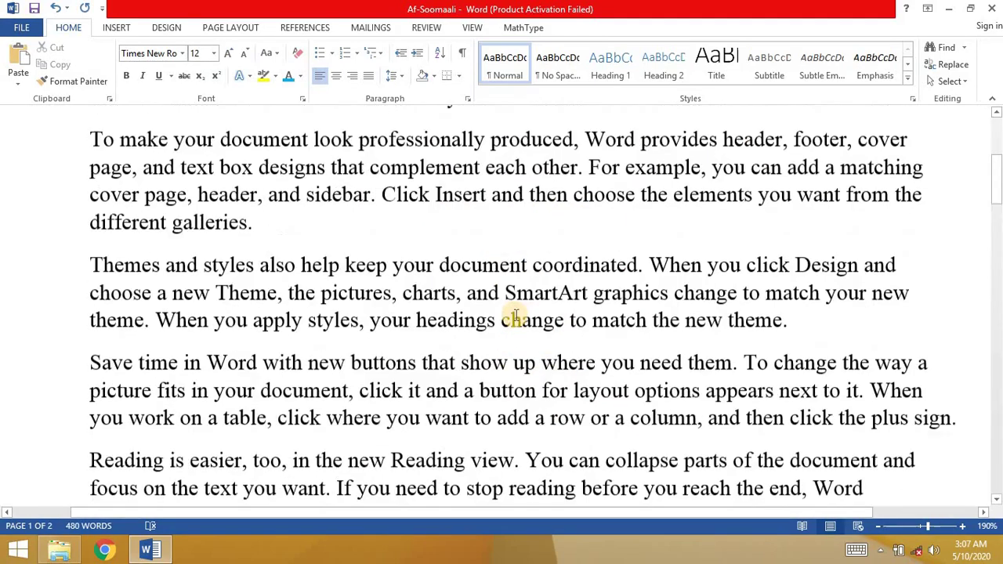
{"action": "scroll", "coordinate": [470, 298], "scroll_direction": "up", "scroll_amount": 4}
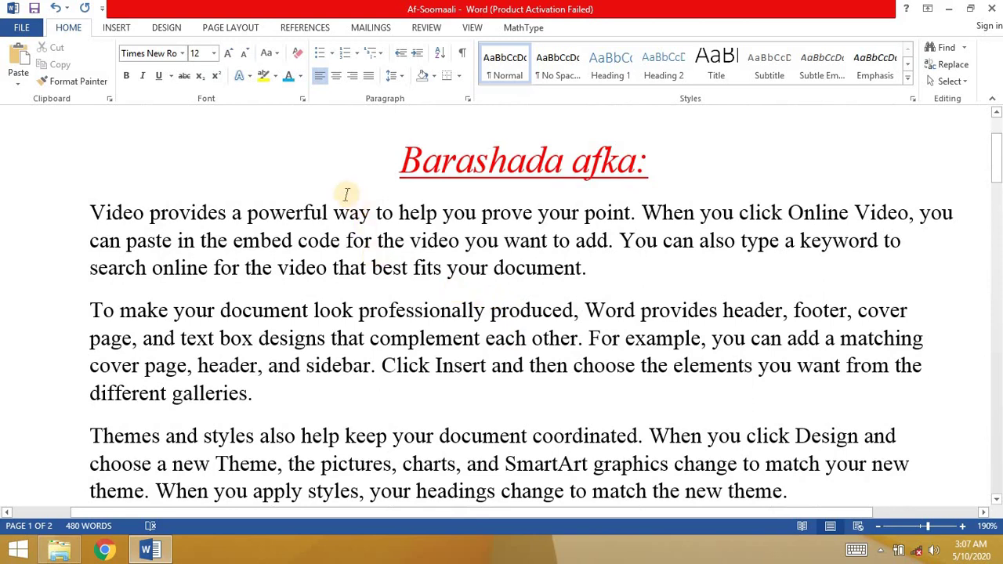
Step: Apply a Two-column layout with Line between to the entire document
{"action": "left_click", "coordinate": [244, 27]}
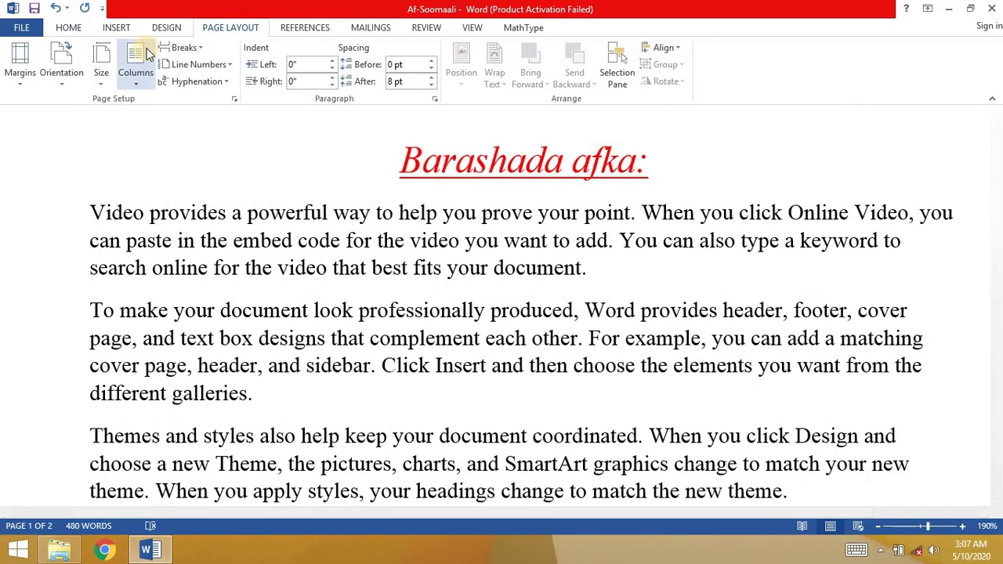
{"action": "left_click", "coordinate": [143, 81]}
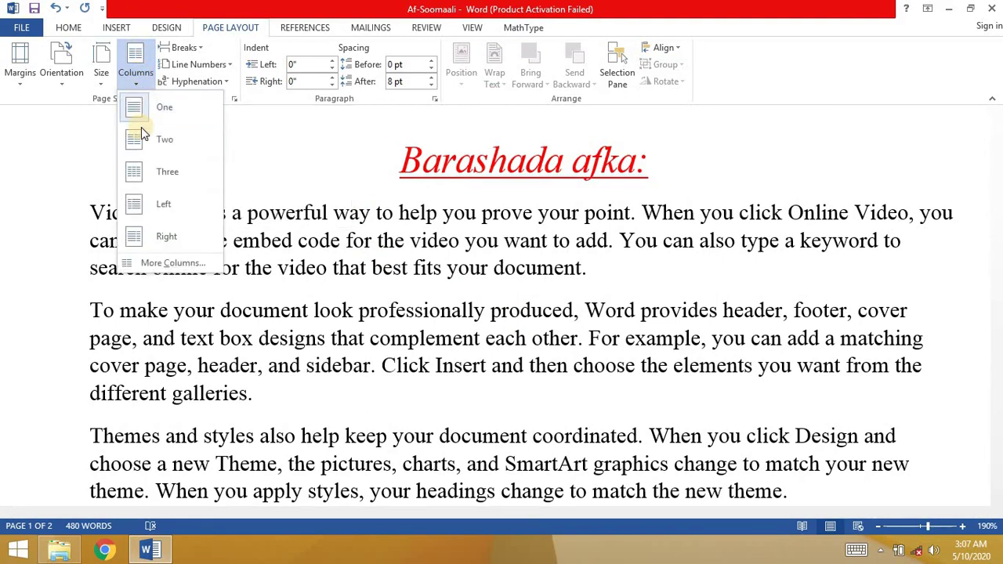
{"action": "left_click", "coordinate": [178, 267]}
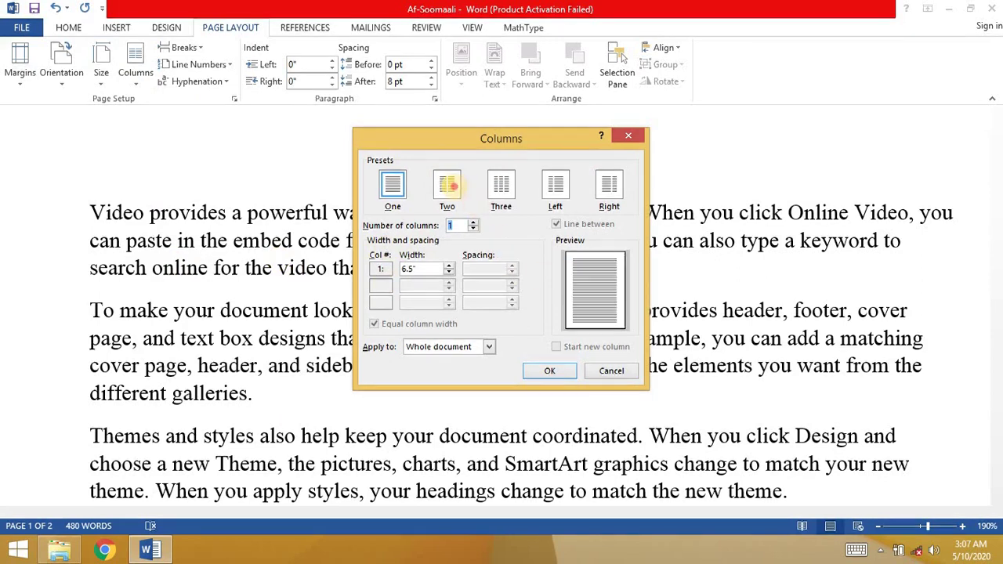
{"action": "left_click", "coordinate": [448, 186]}
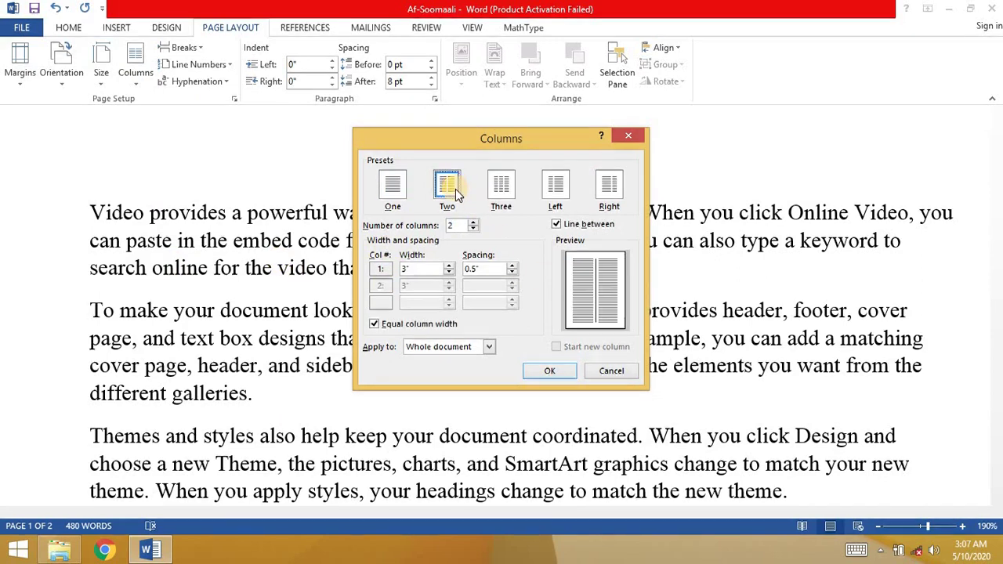
{"action": "left_click", "coordinate": [558, 224]}
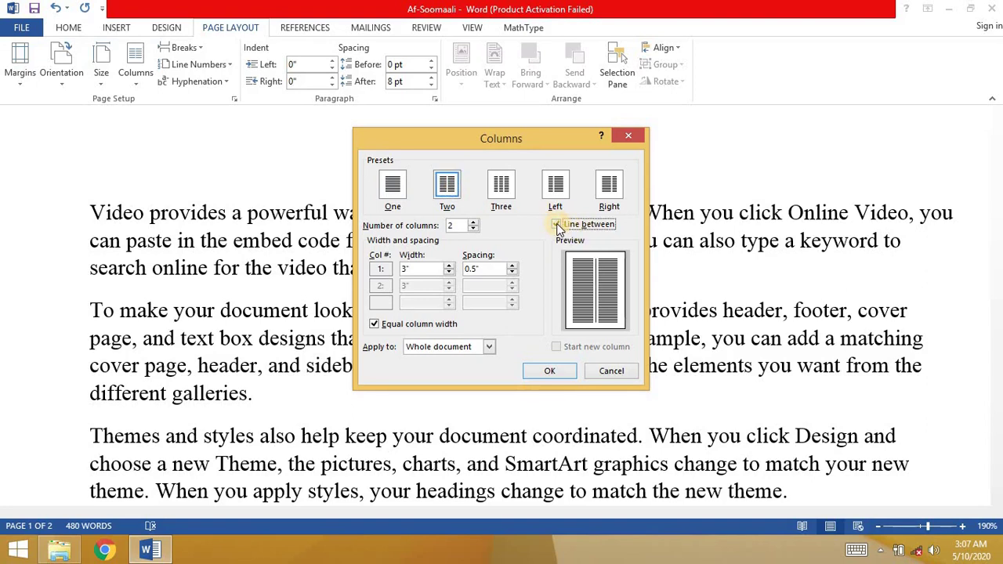
{"action": "left_click", "coordinate": [551, 370]}
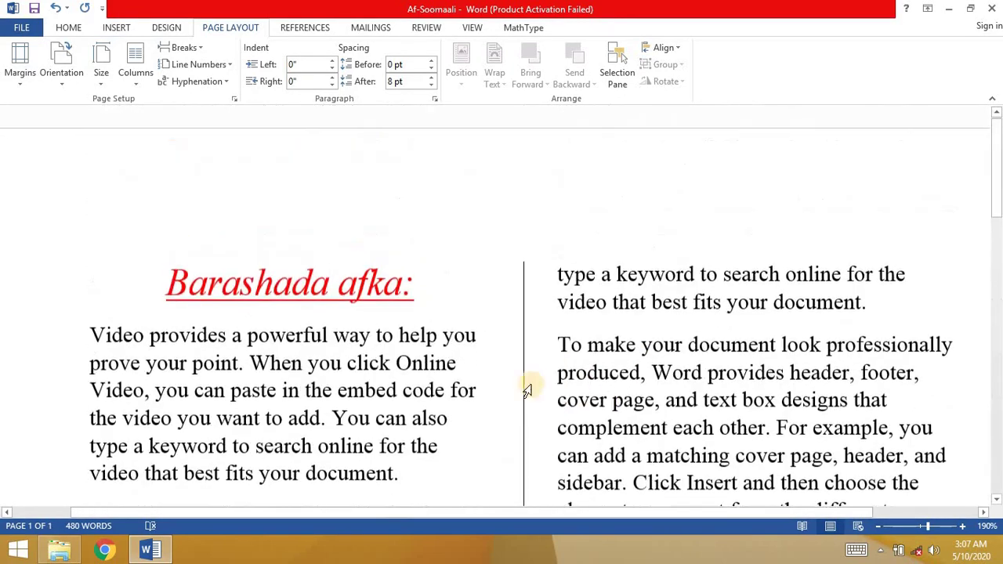
{"action": "scroll", "coordinate": [439, 297], "scroll_direction": "down", "scroll_amount": 5}
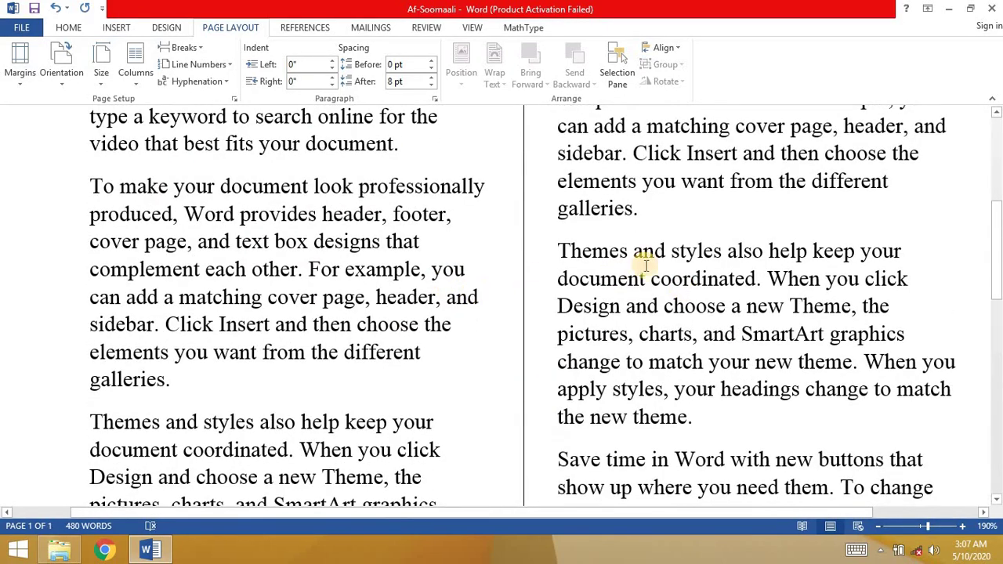
{"action": "scroll", "coordinate": [661, 267], "scroll_direction": "up", "scroll_amount": 5}
{"action": "scroll", "coordinate": [560, 466], "scroll_direction": "down", "scroll_amount": 4}
Step: Undo the column change and place the cursor before the 'To make your document' paragraph
{"action": "key", "text": "ctrl+z"}
{"action": "scroll", "coordinate": [470, 329], "scroll_direction": "up", "scroll_amount": 4}
{"action": "scroll", "coordinate": [360, 331], "scroll_direction": "up", "scroll_amount": 2}
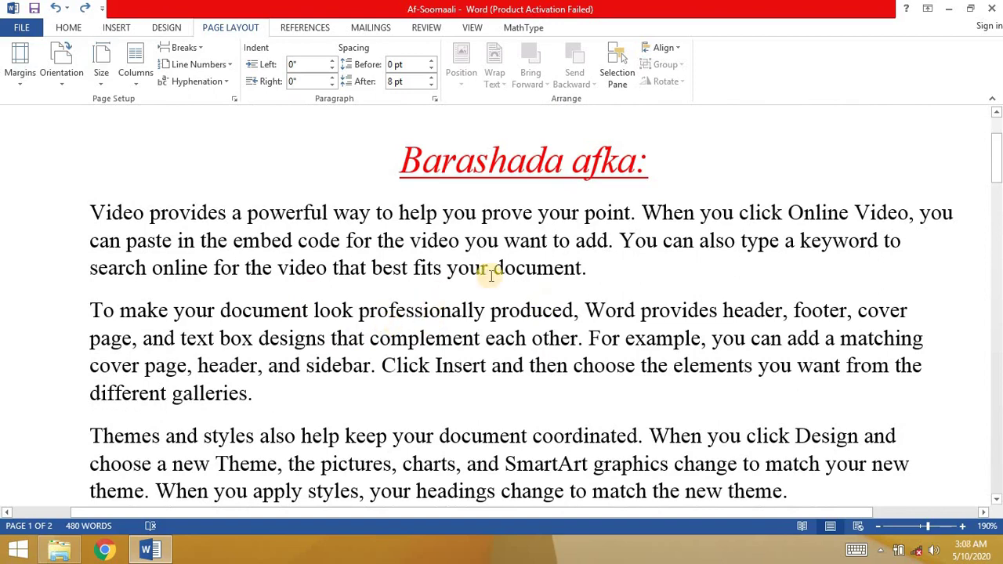
{"action": "scroll", "coordinate": [337, 333], "scroll_direction": "down", "scroll_amount": 5}
{"action": "scroll", "coordinate": [258, 325], "scroll_direction": "up", "scroll_amount": 3}
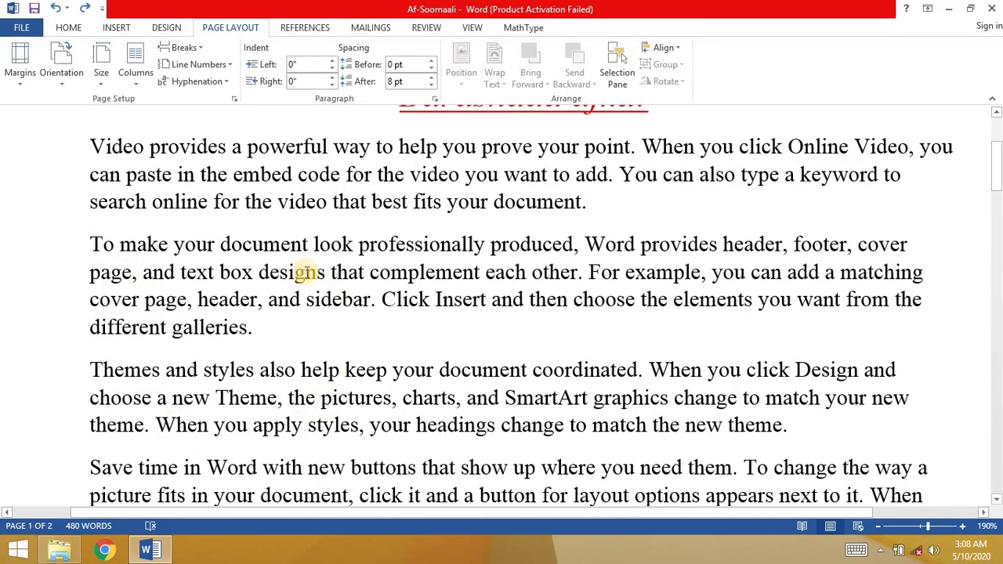
{"action": "scroll", "coordinate": [297, 165], "scroll_direction": "up", "scroll_amount": 3}
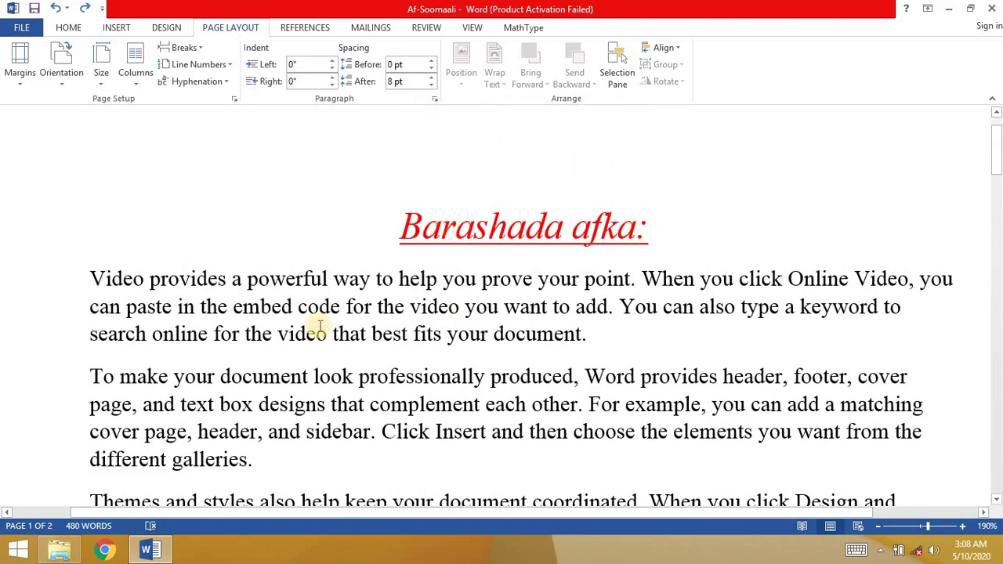
{"action": "scroll", "coordinate": [190, 395], "scroll_direction": "down", "scroll_amount": 2}
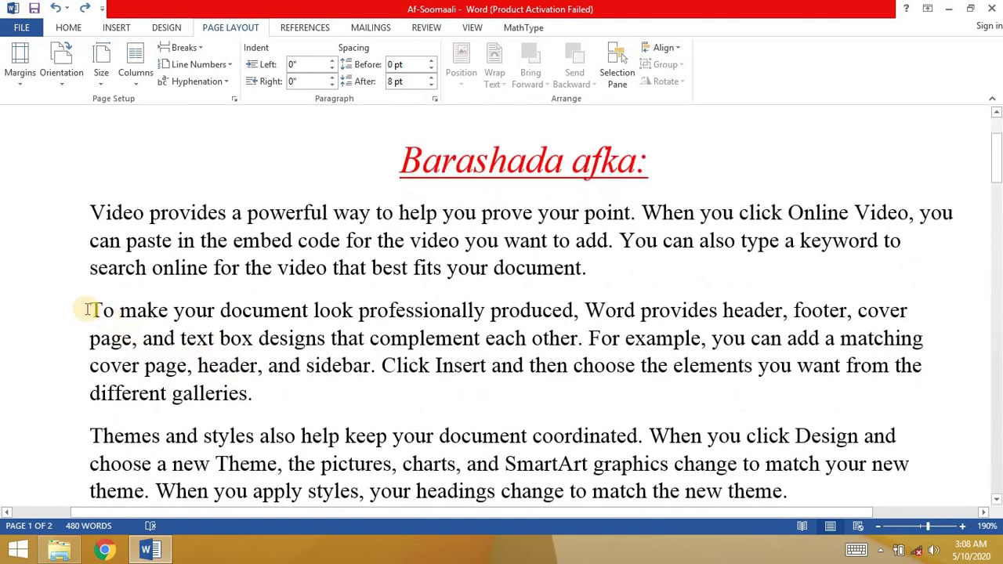
{"action": "left_click", "coordinate": [90, 310]}
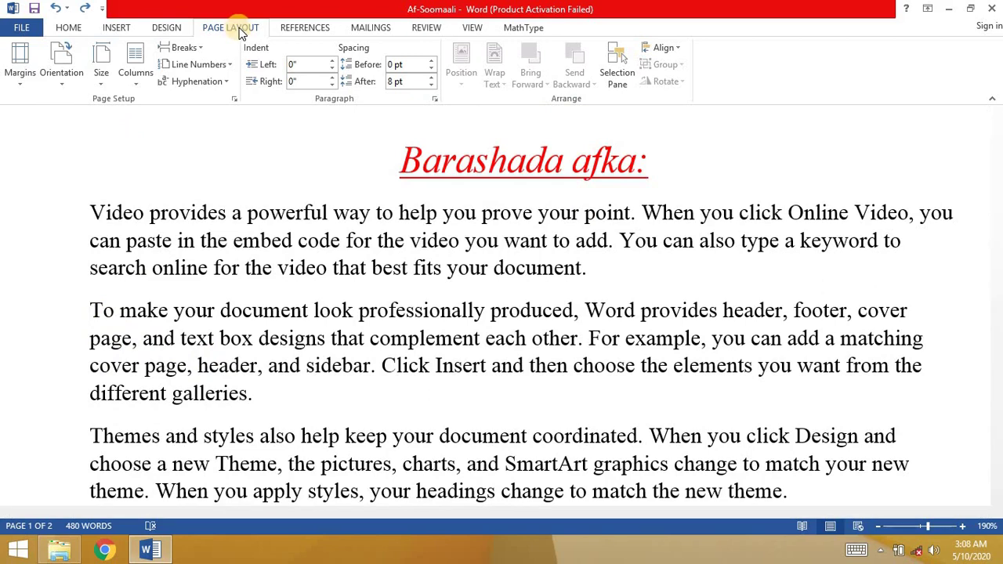
Step: Apply Two columns with a dividing line from 'This point forward'
{"action": "left_click", "coordinate": [135, 72]}
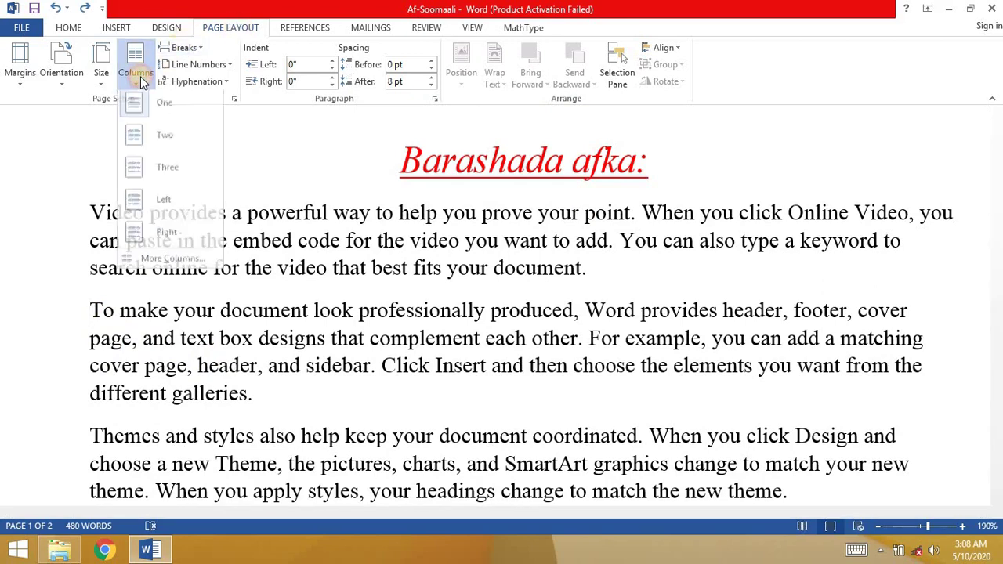
{"action": "left_click", "coordinate": [162, 262]}
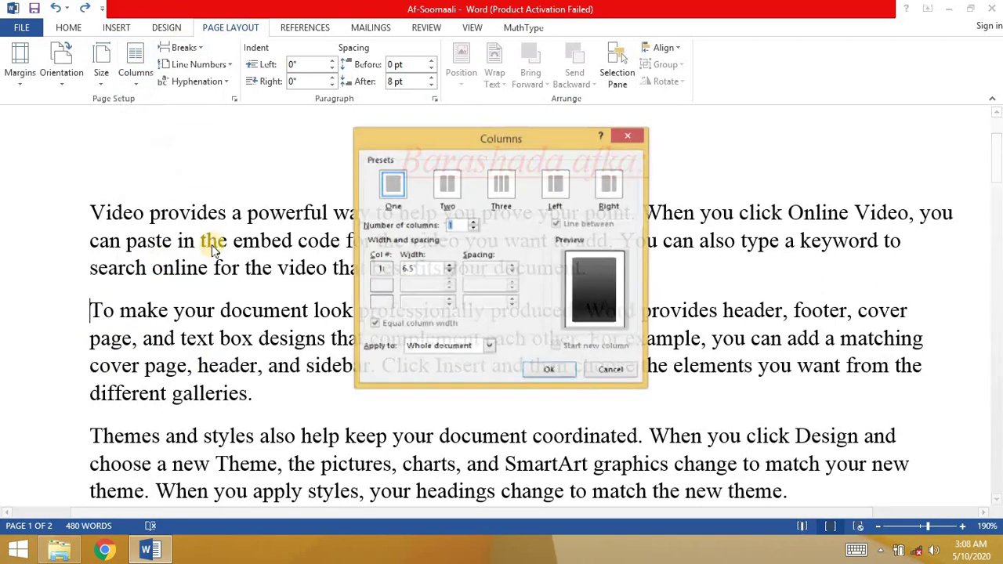
{"action": "left_click", "coordinate": [446, 188]}
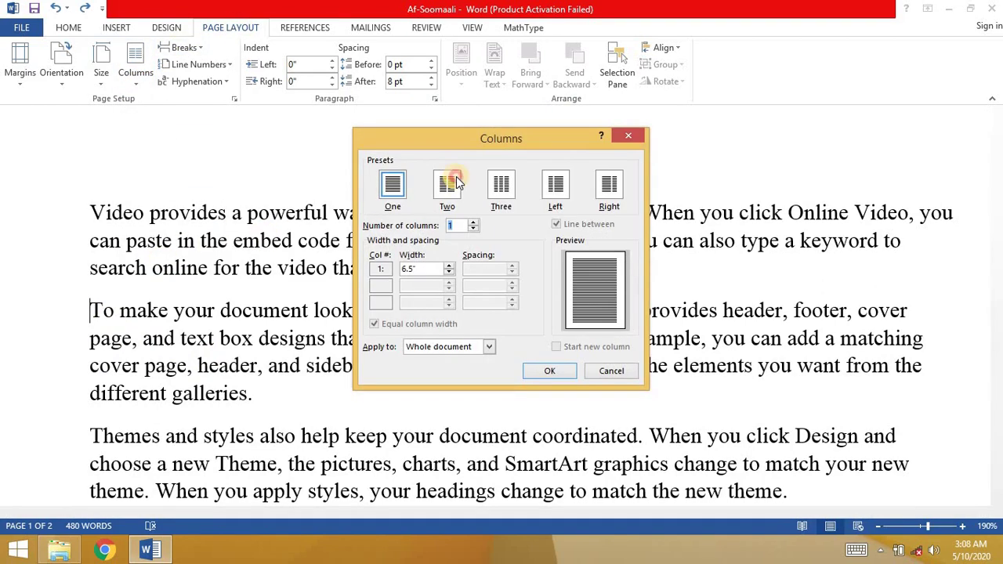
{"action": "left_click", "coordinate": [491, 347]}
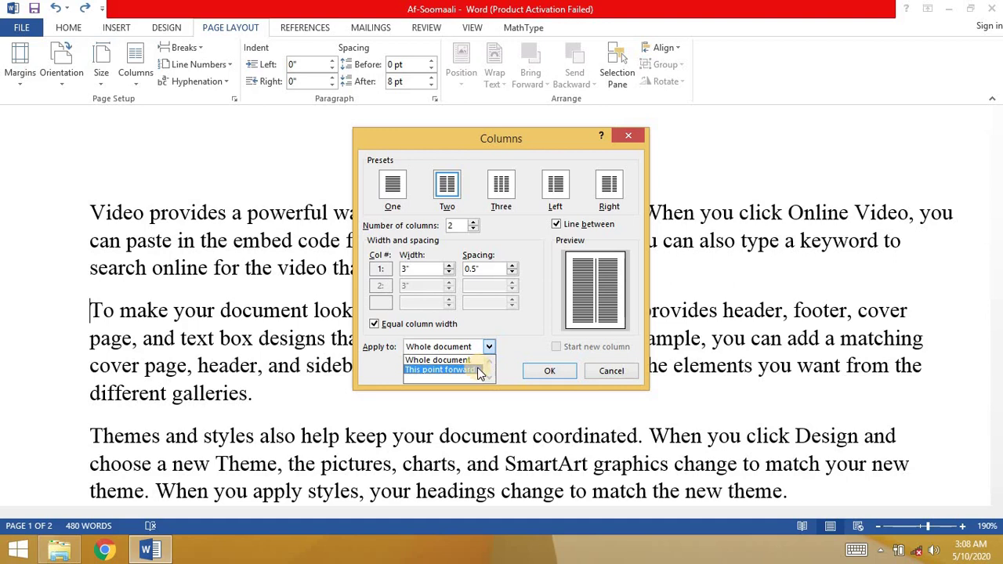
{"action": "left_click", "coordinate": [466, 369]}
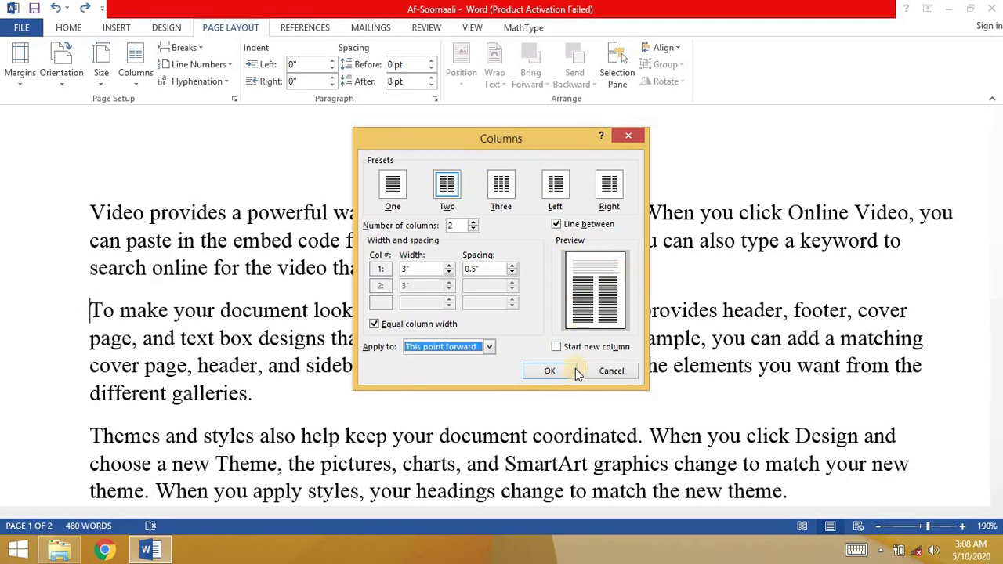
{"action": "left_click", "coordinate": [549, 370]}
{"action": "scroll", "coordinate": [486, 179], "scroll_direction": "up", "scroll_amount": 2}
{"action": "scroll", "coordinate": [548, 243], "scroll_direction": "up", "scroll_amount": 1}
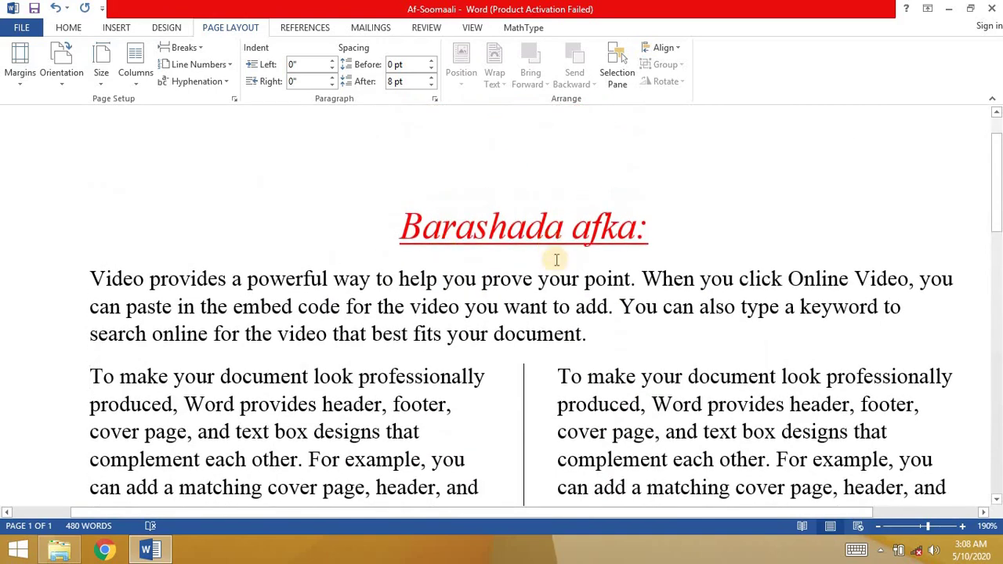
{"action": "scroll", "coordinate": [564, 272], "scroll_direction": "down", "scroll_amount": 6}
{"action": "scroll", "coordinate": [564, 272], "scroll_direction": "down", "scroll_amount": 5}
{"action": "scroll", "coordinate": [768, 392], "scroll_direction": "down", "scroll_amount": 2}
{"action": "scroll", "coordinate": [752, 407], "scroll_direction": "up", "scroll_amount": 4}
{"action": "scroll", "coordinate": [783, 470], "scroll_direction": "up", "scroll_amount": 5}
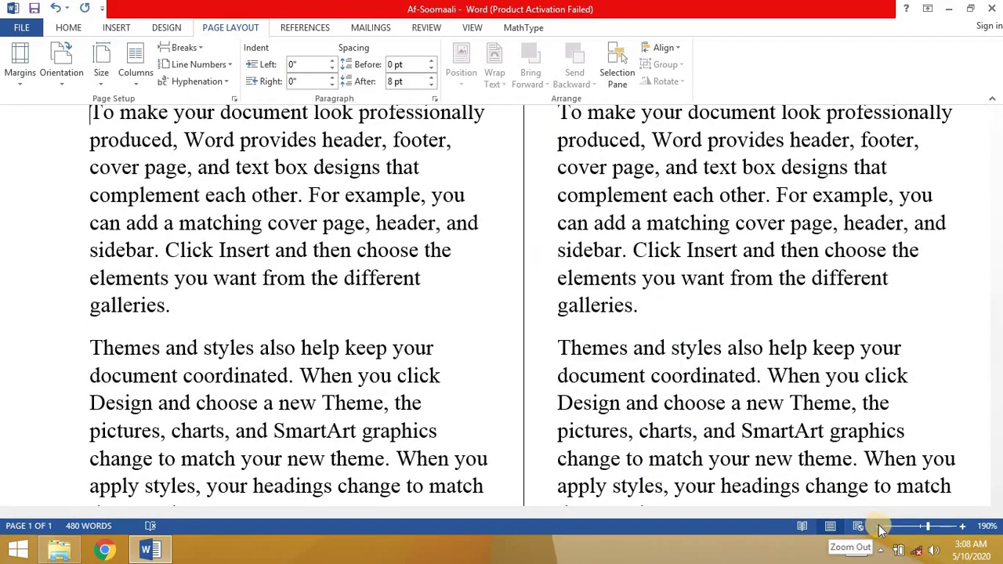
Step: Zoom out to view the whole page, then zoom back in to read the text
{"action": "left_click", "coordinate": [879, 525]}
{"action": "left_click", "coordinate": [879, 525]}
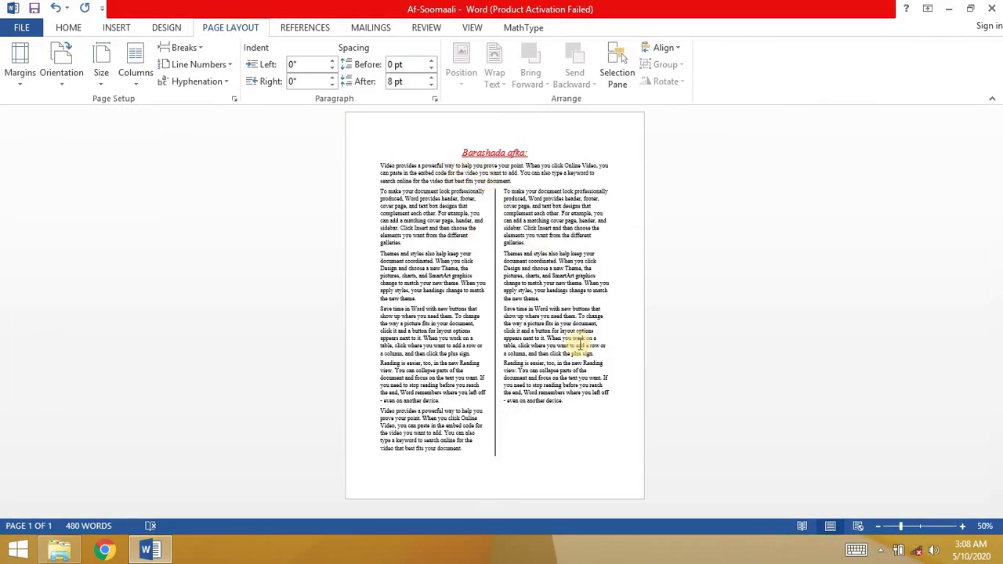
{"action": "left_click", "coordinate": [931, 525]}
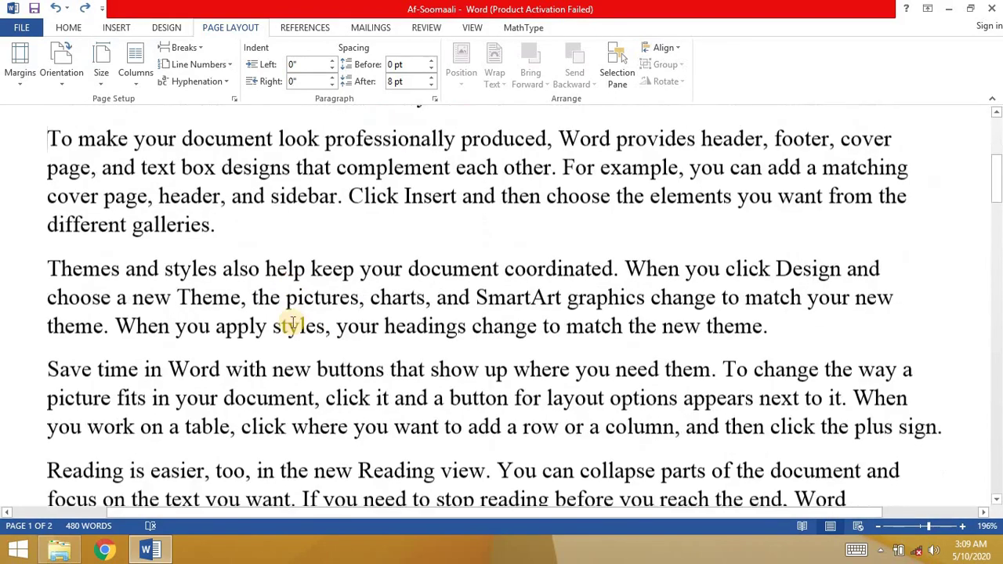
{"action": "scroll", "coordinate": [279, 338], "scroll_direction": "up", "scroll_amount": 2}
{"action": "scroll", "coordinate": [279, 337], "scroll_direction": "up", "scroll_amount": 3}
{"action": "scroll", "coordinate": [279, 338], "scroll_direction": "down", "scroll_amount": 3}
{"action": "scroll", "coordinate": [279, 338], "scroll_direction": "down", "scroll_amount": 1}
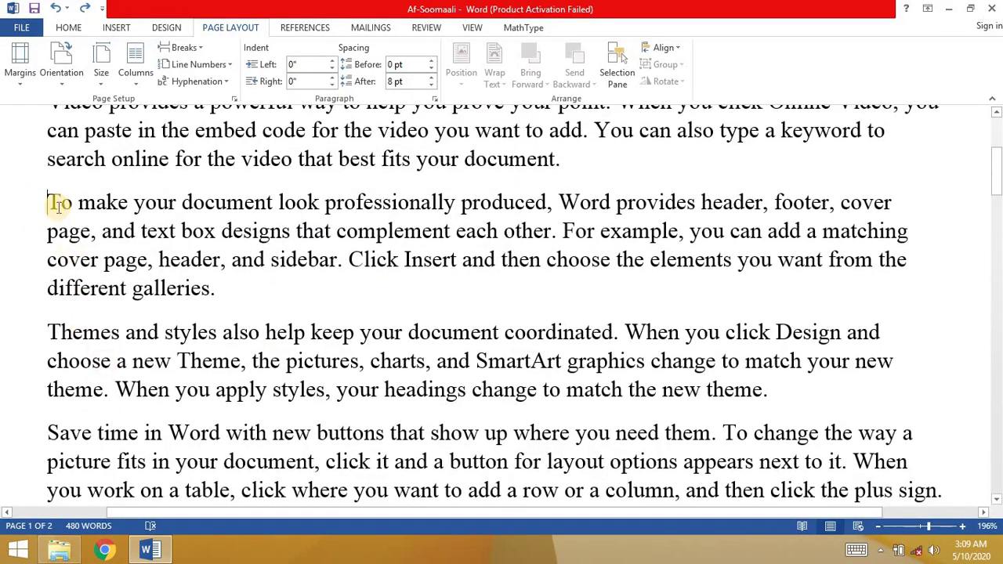
Step: Select the 'To make your document' and 'Themes and styles' paragraphs and set Two unlined columns
{"action": "mouse_move", "coordinate": [47, 202]}
{"action": "left_mouse_down"}
{"action": "mouse_move", "coordinate": [588, 384]}
{"action": "mouse_move", "coordinate": [788, 389]}
{"action": "left_mouse_up"}
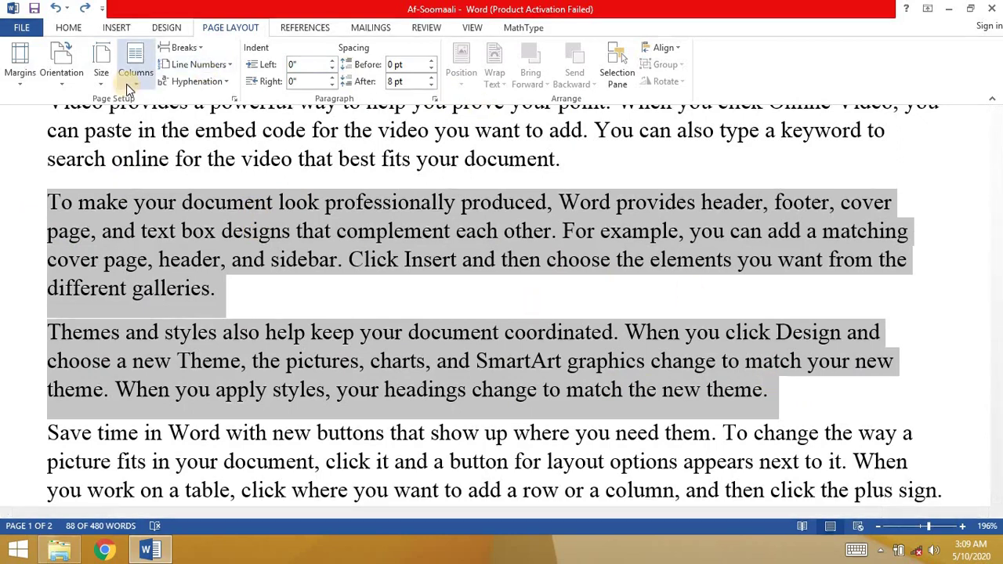
{"action": "left_click", "coordinate": [135, 62]}
{"action": "left_click", "coordinate": [143, 262]}
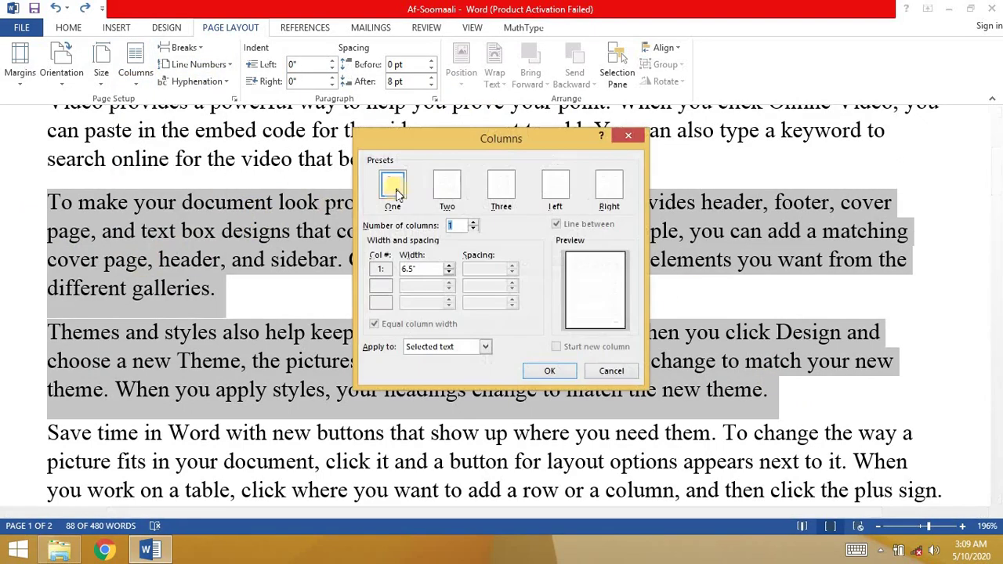
{"action": "left_click", "coordinate": [447, 186]}
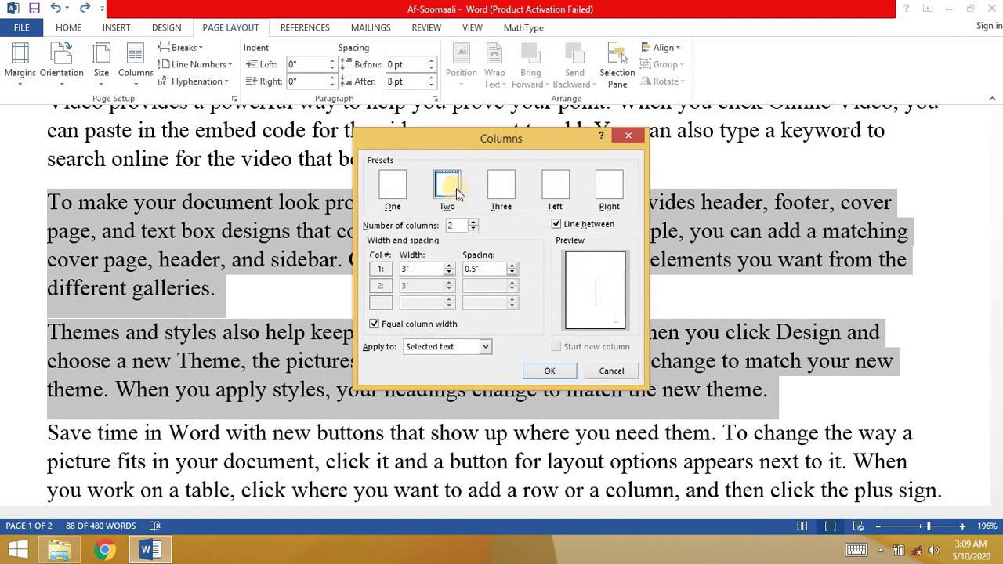
{"action": "left_click", "coordinate": [557, 224]}
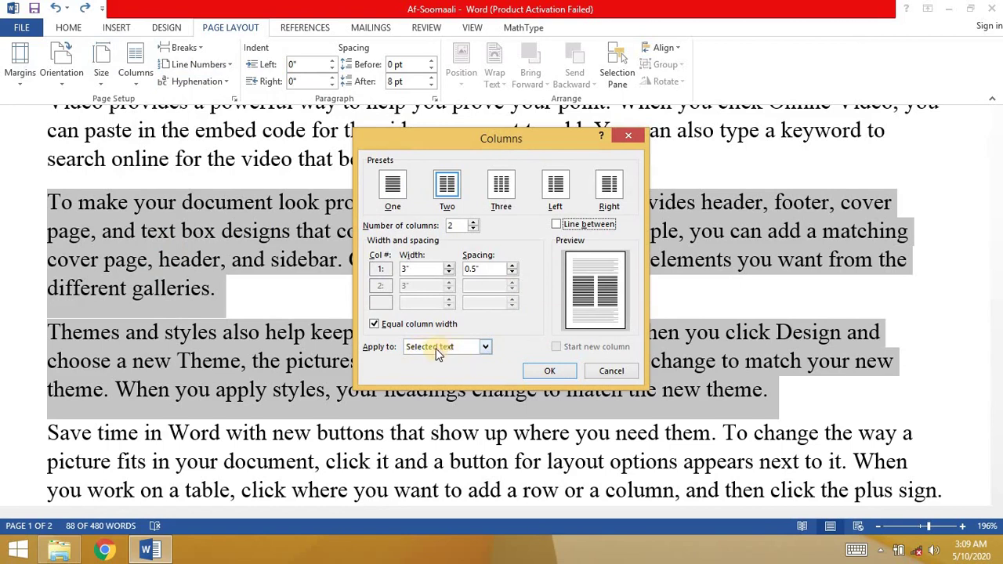
{"action": "left_click", "coordinate": [549, 371]}
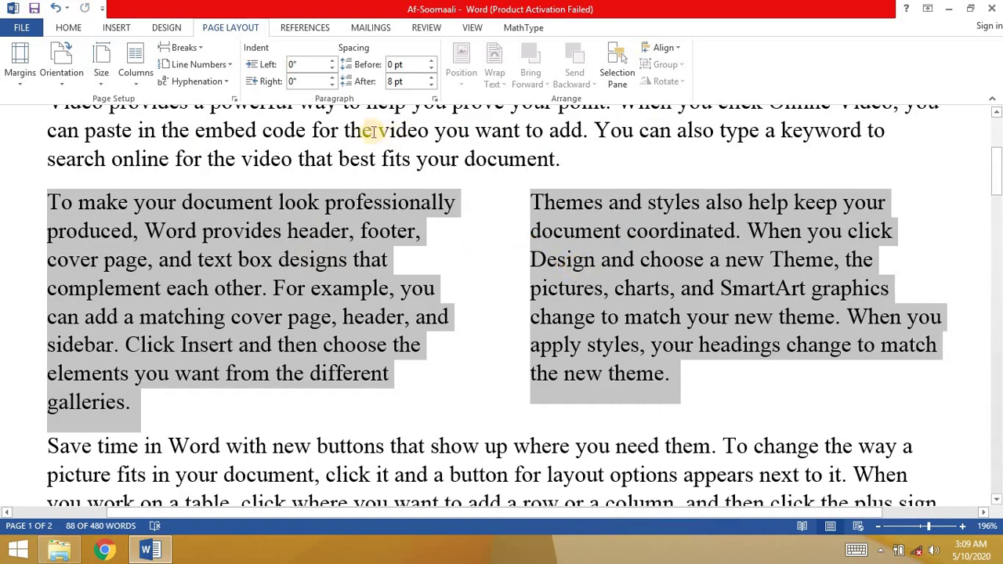
Step: Turn on Line between for the two paragraph columns
{"action": "left_click", "coordinate": [136, 63]}
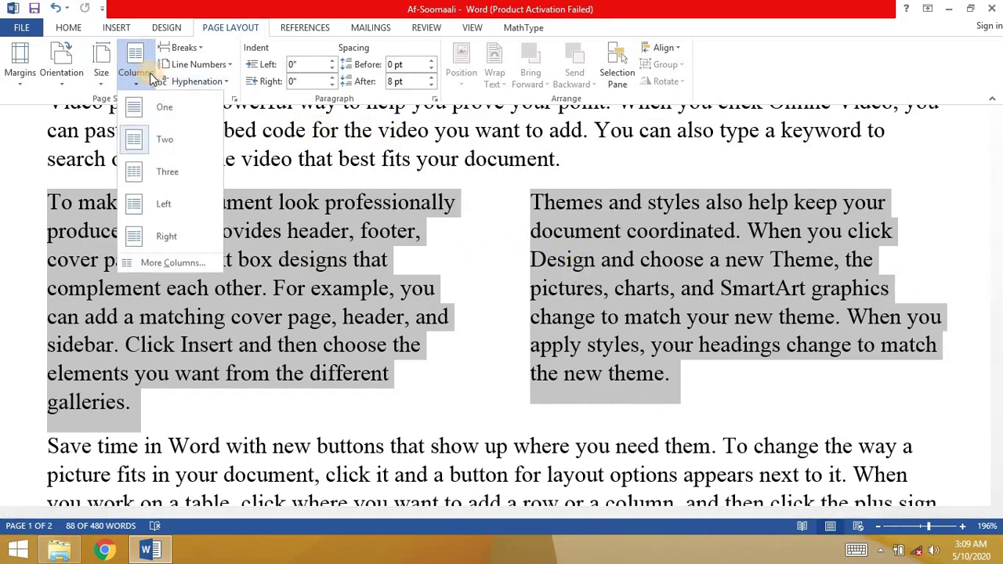
{"action": "left_click", "coordinate": [154, 269]}
{"action": "left_click", "coordinate": [557, 224]}
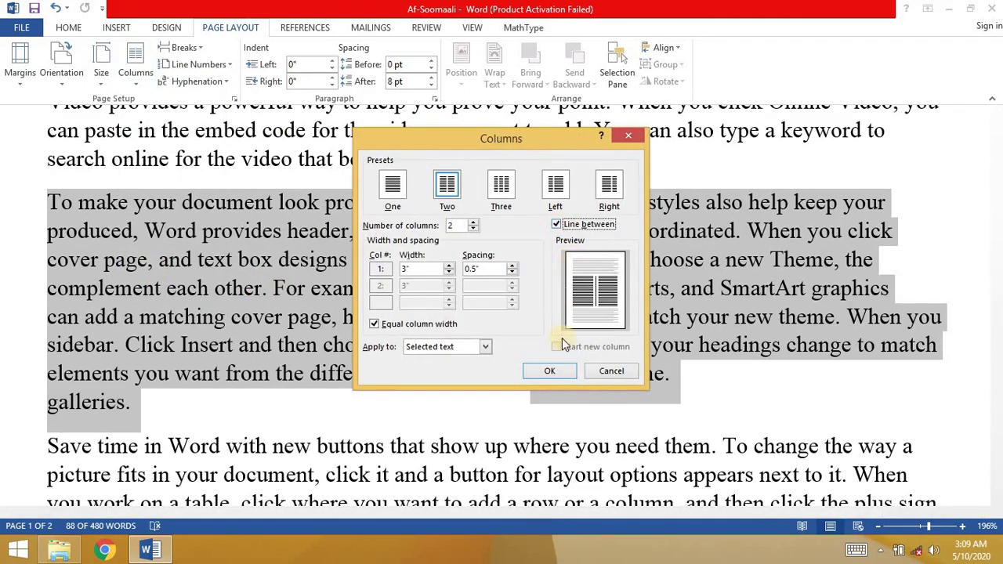
{"action": "left_click", "coordinate": [549, 370]}
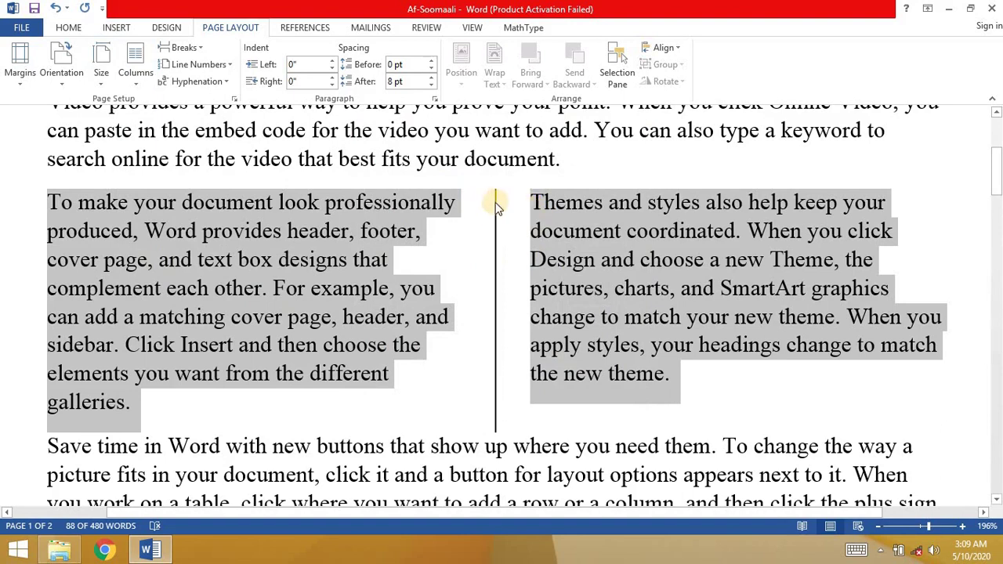
Step: Narrow the spacing between the columns to 0.2 inches
{"action": "left_click", "coordinate": [136, 72]}
{"action": "left_click", "coordinate": [174, 261]}
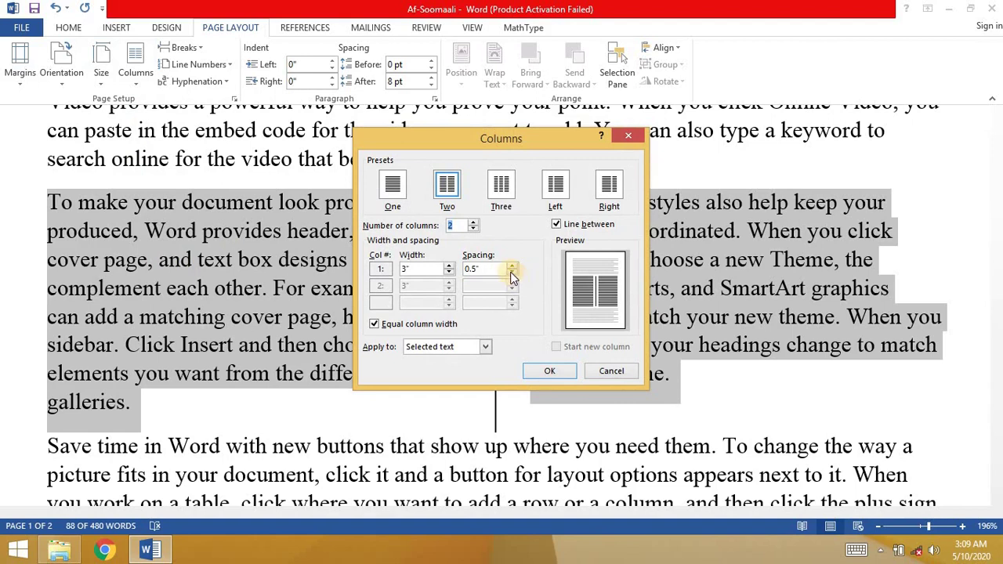
{"action": "left_click", "coordinate": [548, 371]}
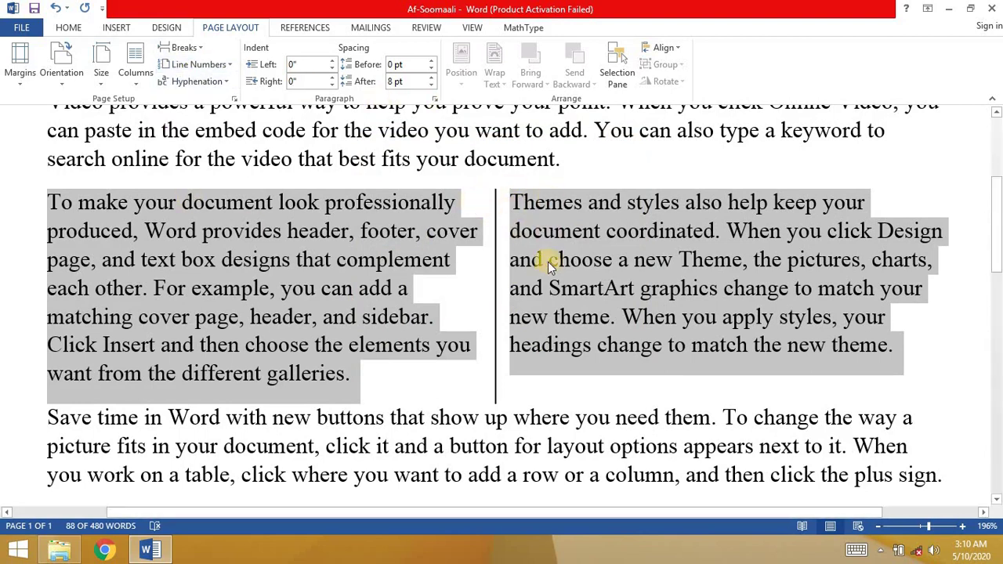
Step: Switch to Home and back to Page Layout, then reopen the More Columns dialog
{"action": "left_click", "coordinate": [69, 28]}
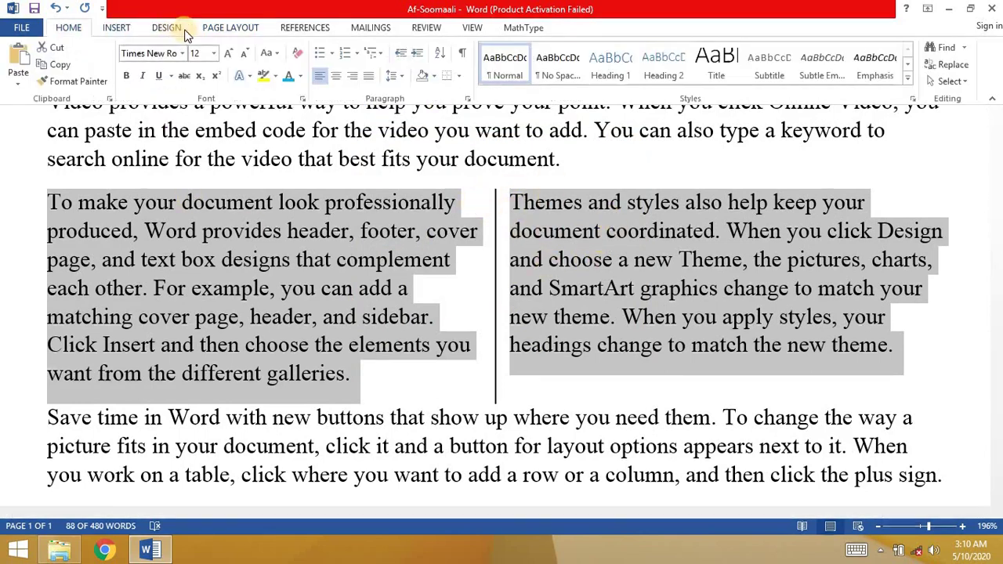
{"action": "left_click", "coordinate": [231, 28]}
{"action": "left_click", "coordinate": [136, 72]}
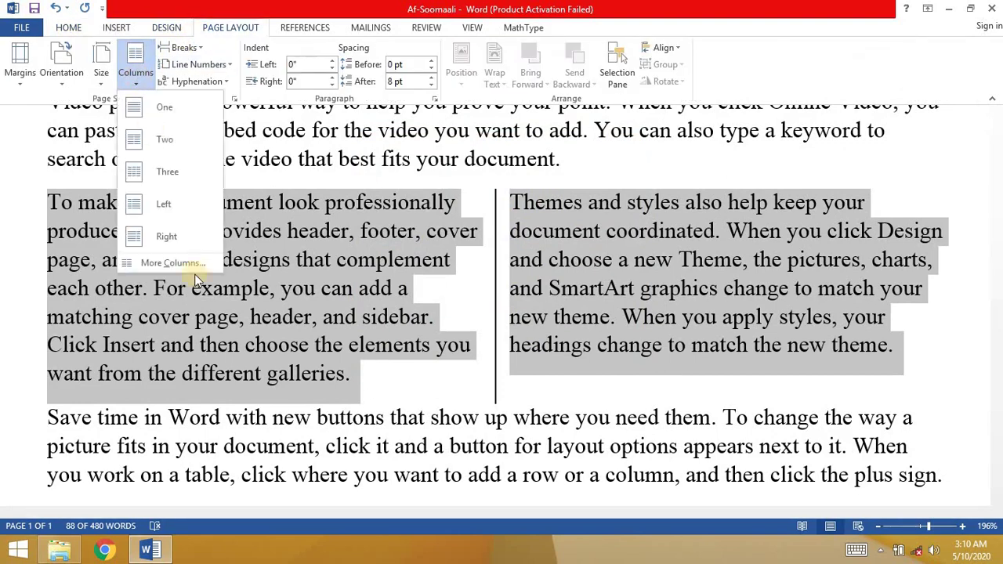
{"action": "left_click", "coordinate": [171, 263]}
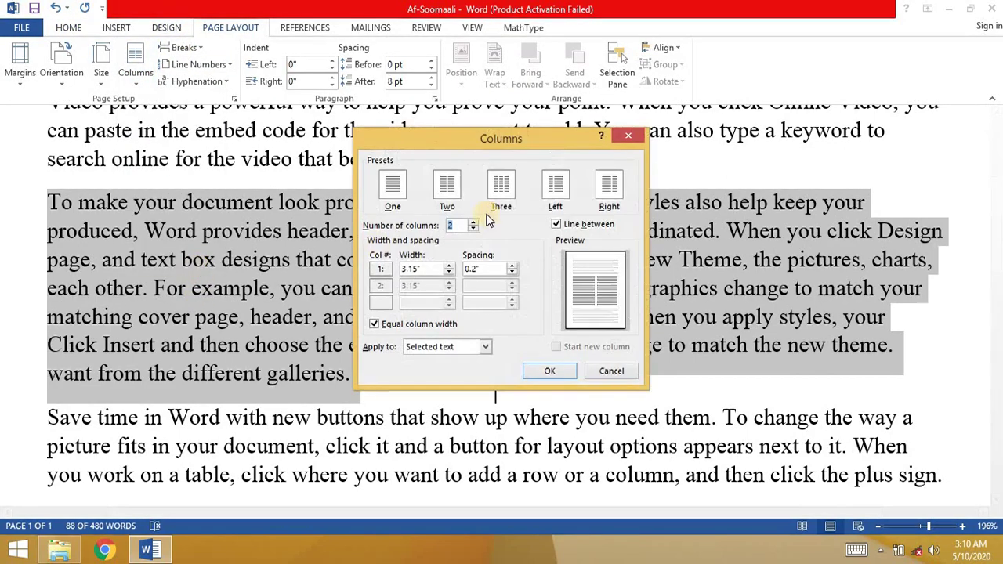